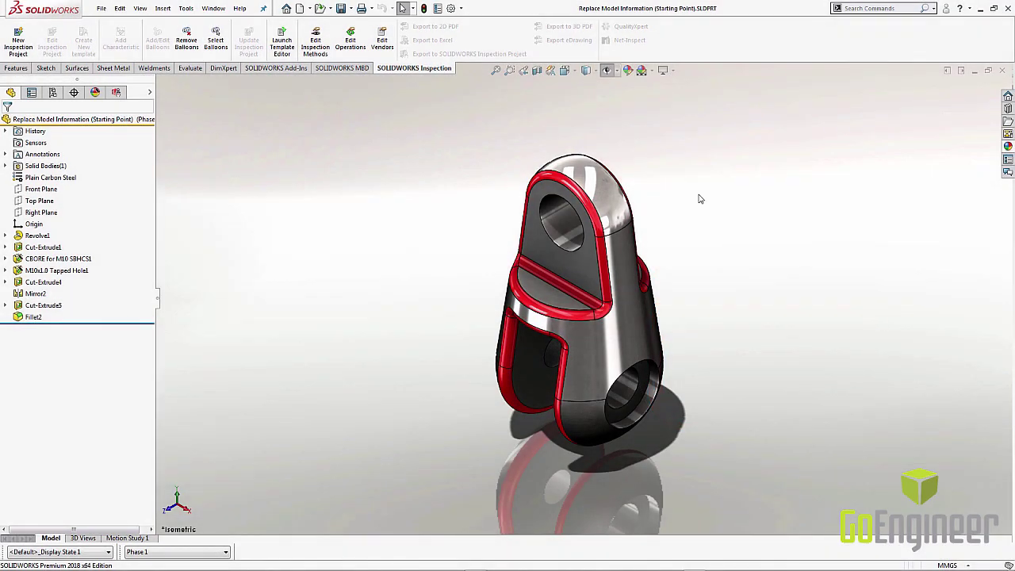
Step: Preview a section cut of the part, then turn the section view off
left_click(536, 70)
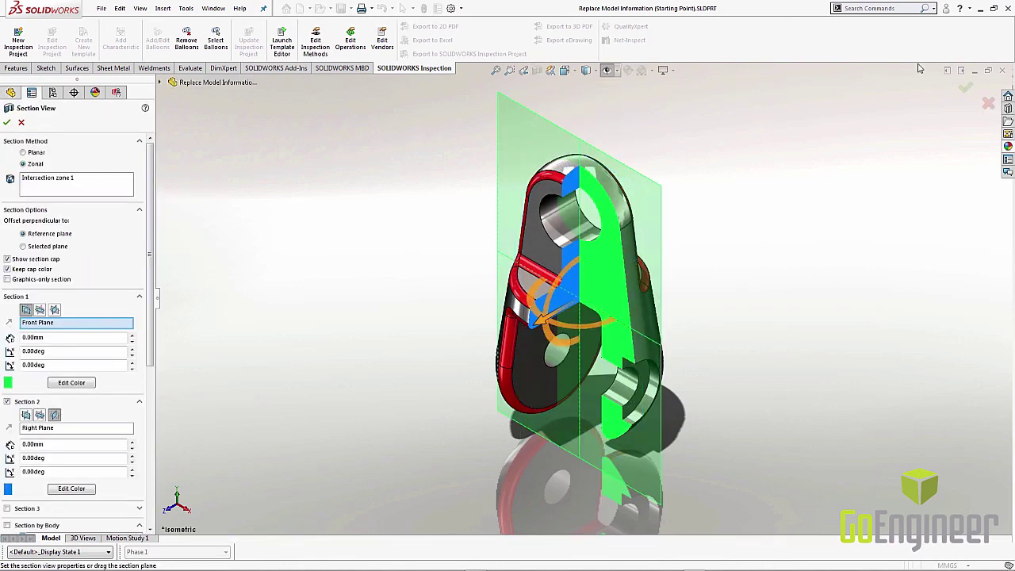
left_click(963, 88)
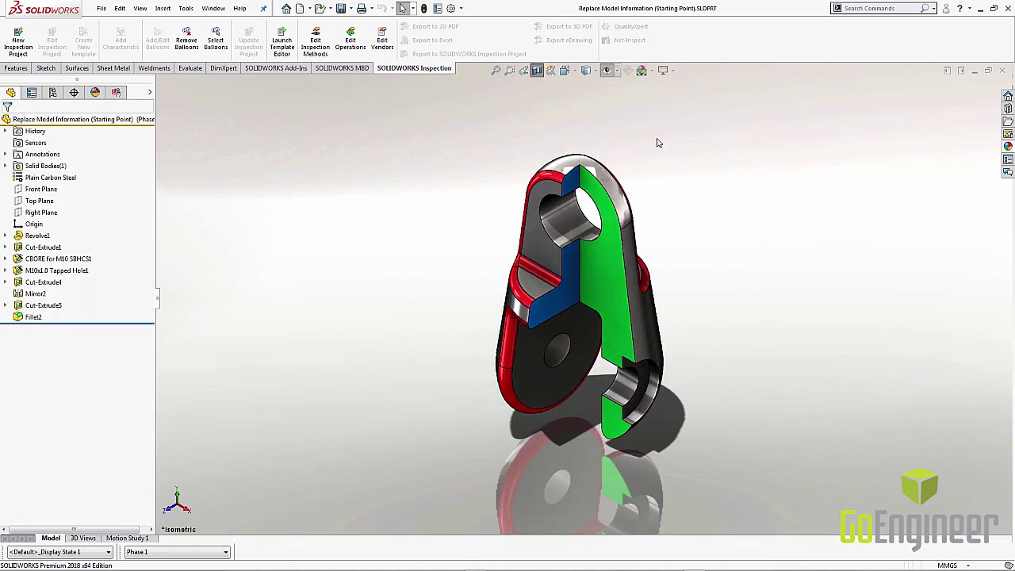
left_click(537, 70)
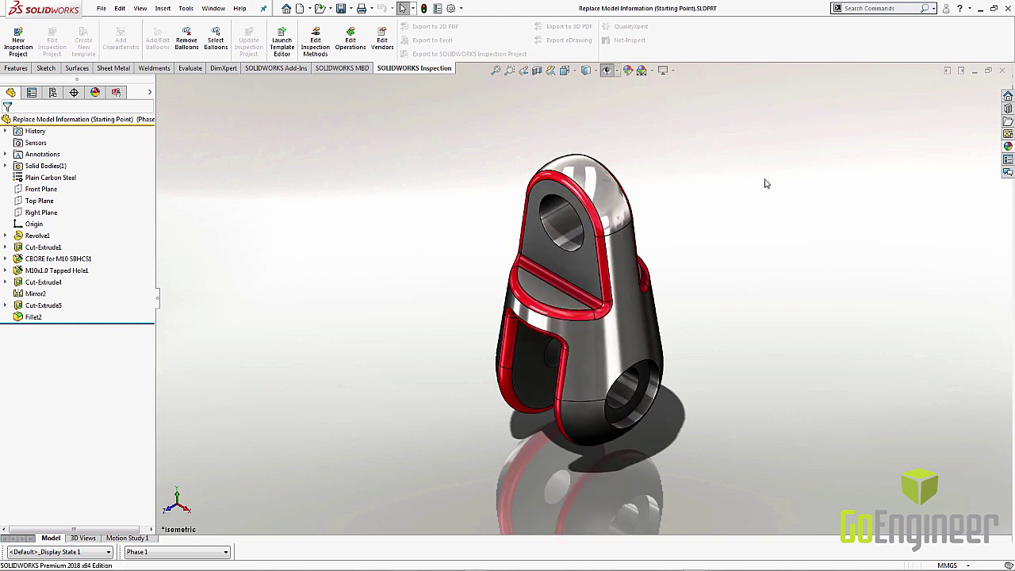
Step: Edit the Cut-Extrude4 sketch and draw a centerpoint arc between the rectangle's bottom corners
right_click(45, 283)
left_click(68, 253)
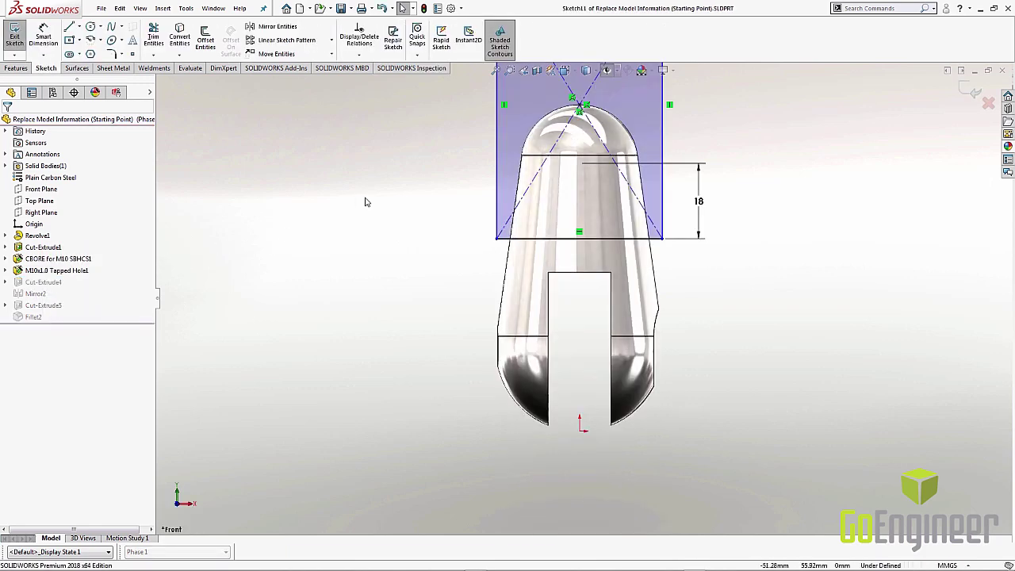
left_click(91, 39)
left_click(564, 265)
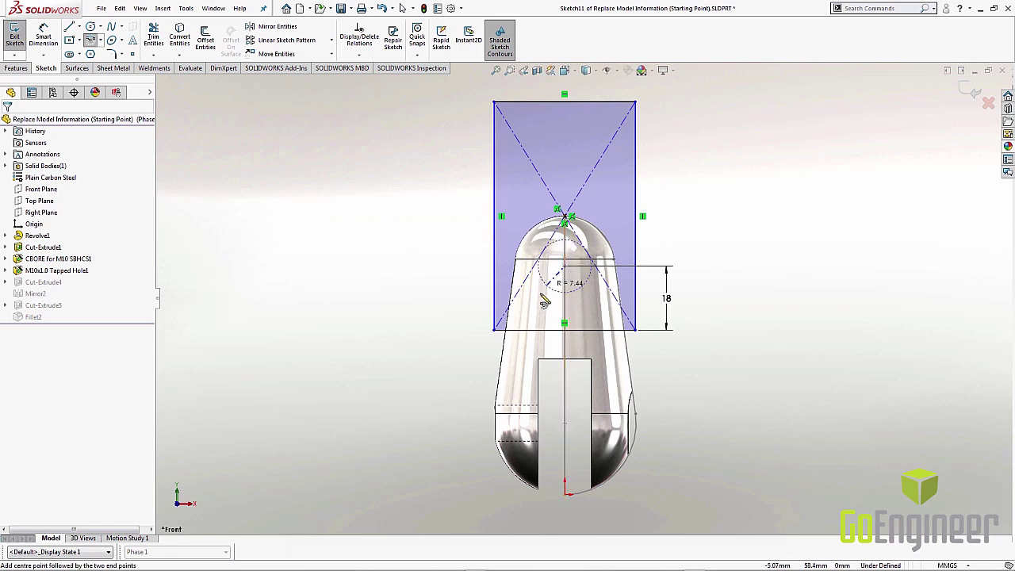
left_click(493, 329)
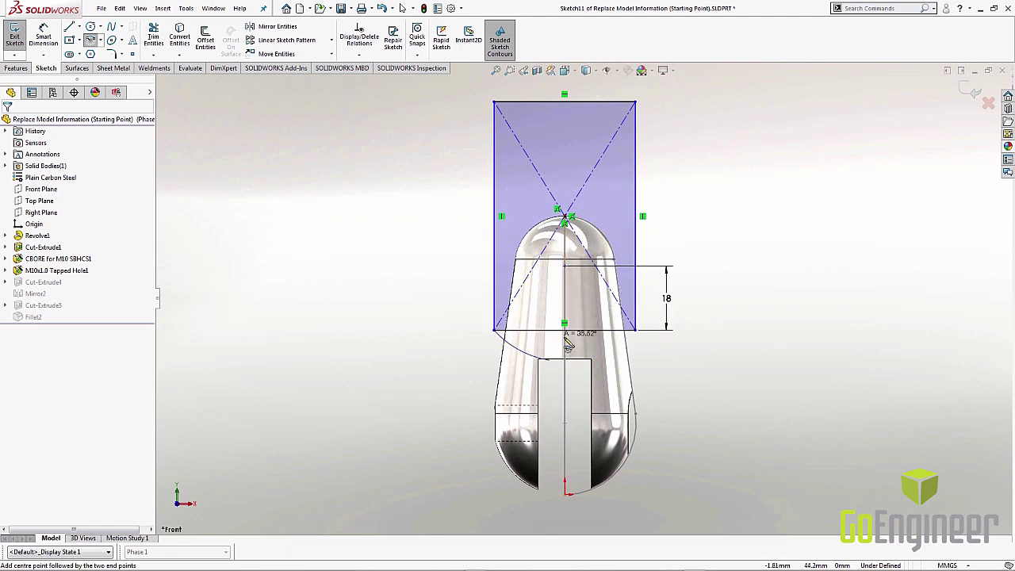
left_click(637, 331)
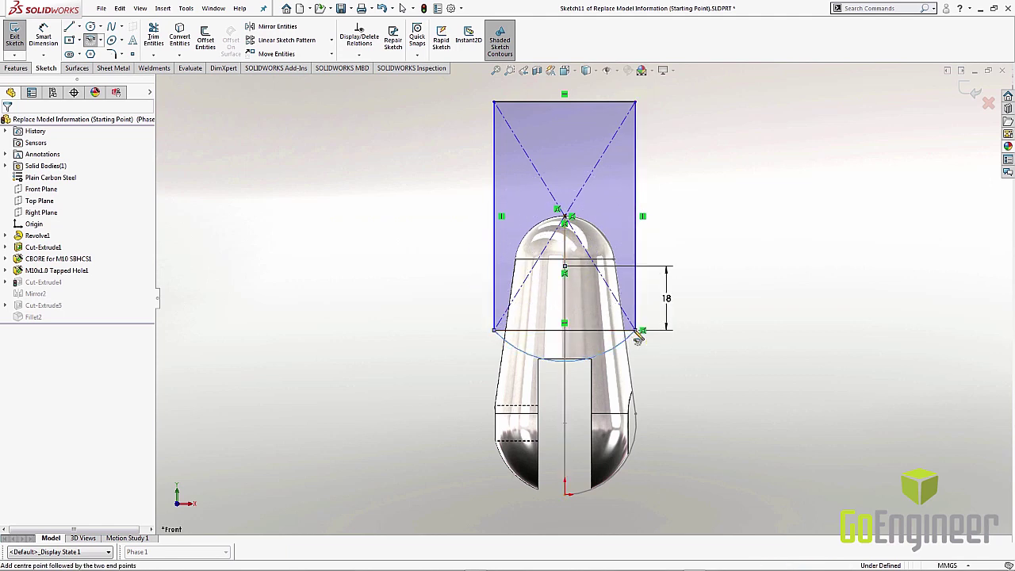
key("Escape")
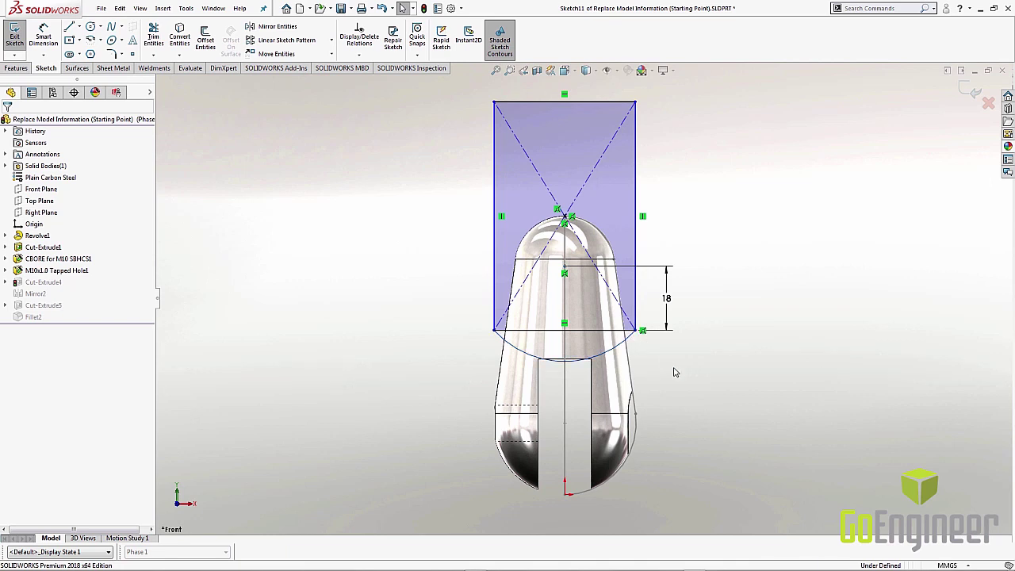
Step: Dimension the new arc to a radius of 20
right_click_drag(674, 369, 674, 342)
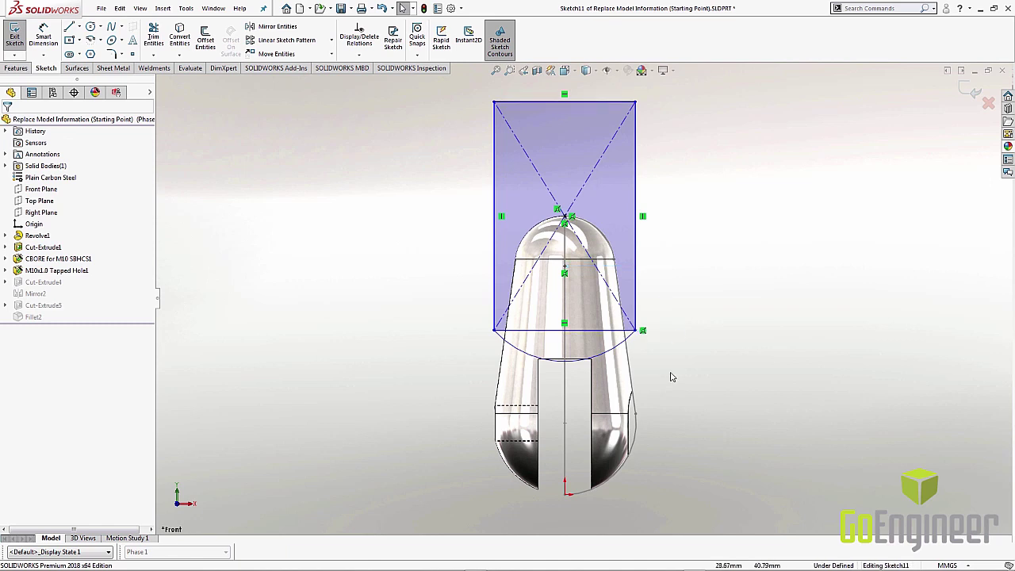
left_click(632, 349)
left_click(707, 395)
type("20")
key("Return")
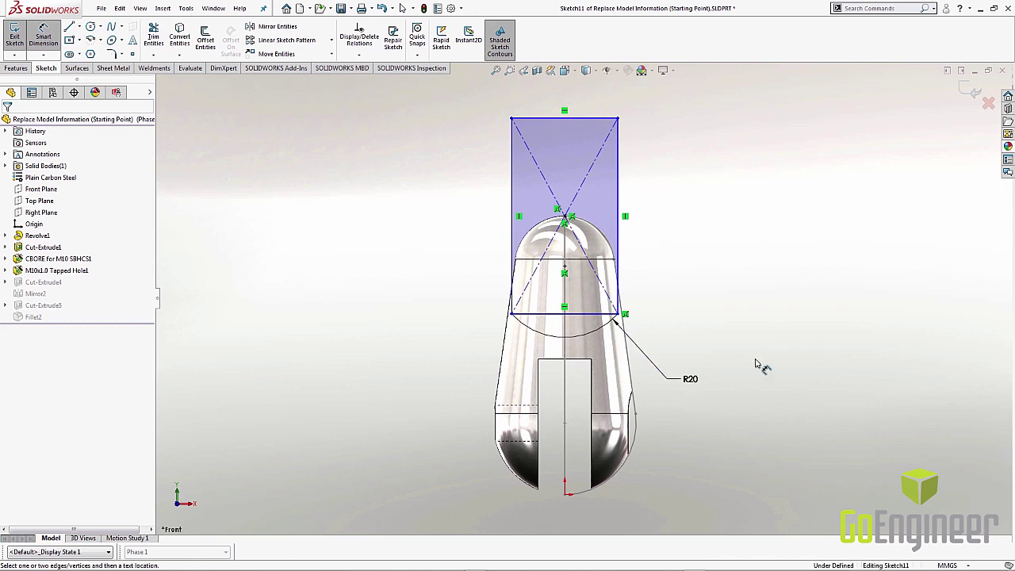
key("Escape")
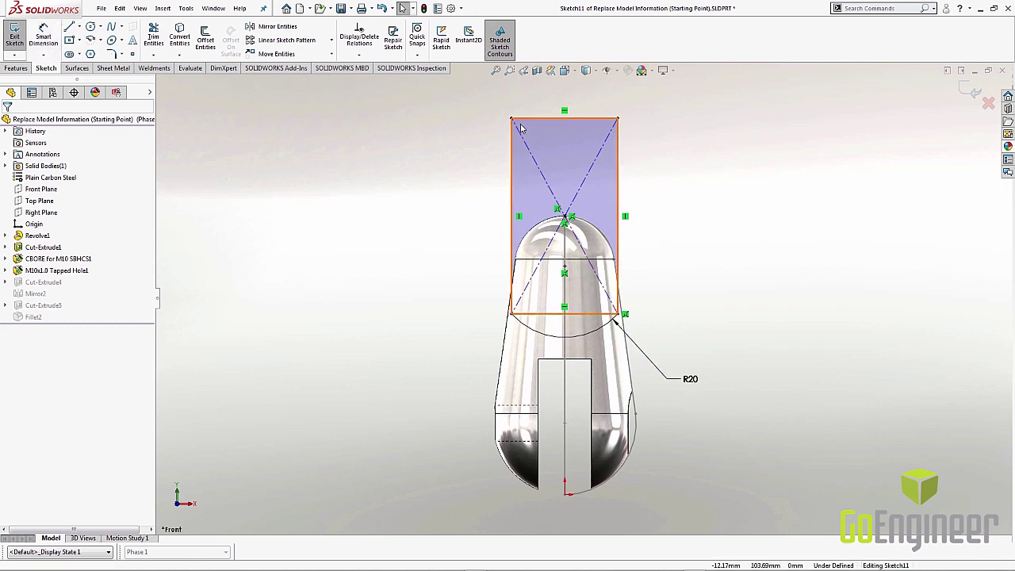
Step: Resize the rectangle and make its straight bottom edge construction geometry
mouse_move(512, 118)
left_mouse_down()
mouse_move(476, 127)
mouse_move(750, 294)
left_mouse_up()
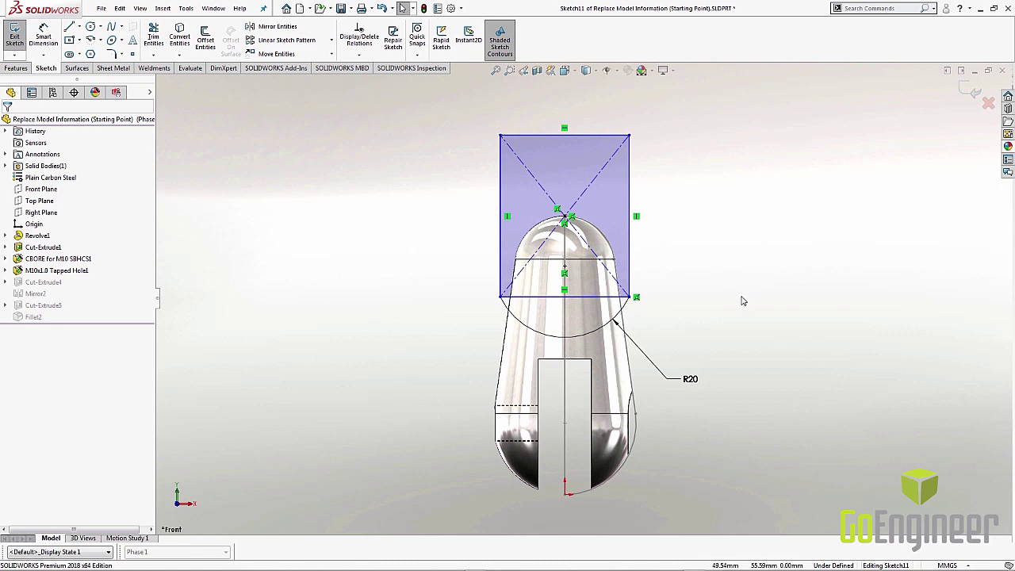
left_click(597, 303)
left_click(649, 268)
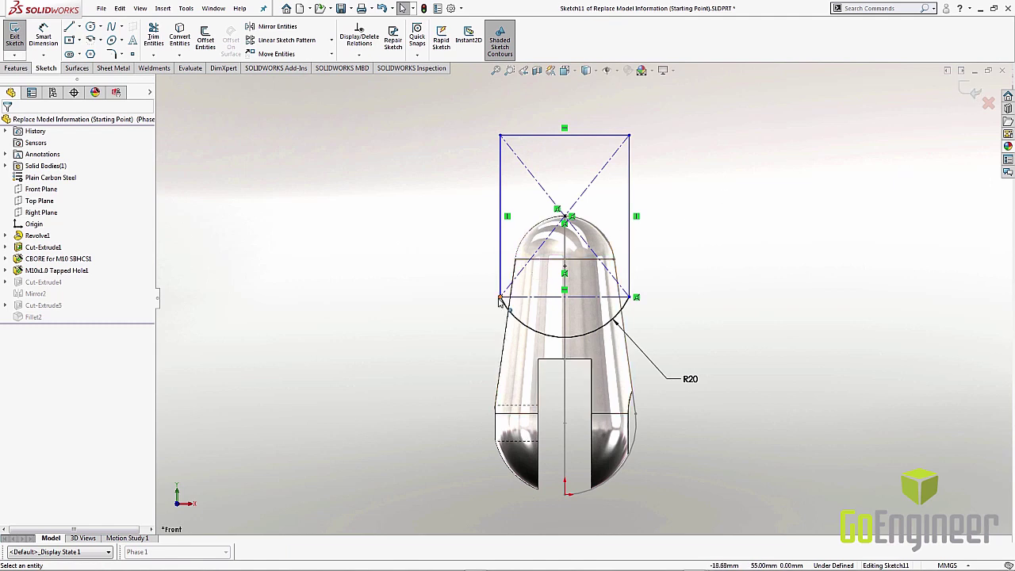
mouse_move(500, 296)
left_mouse_down()
mouse_move(511, 314)
mouse_move(502, 301)
left_mouse_up()
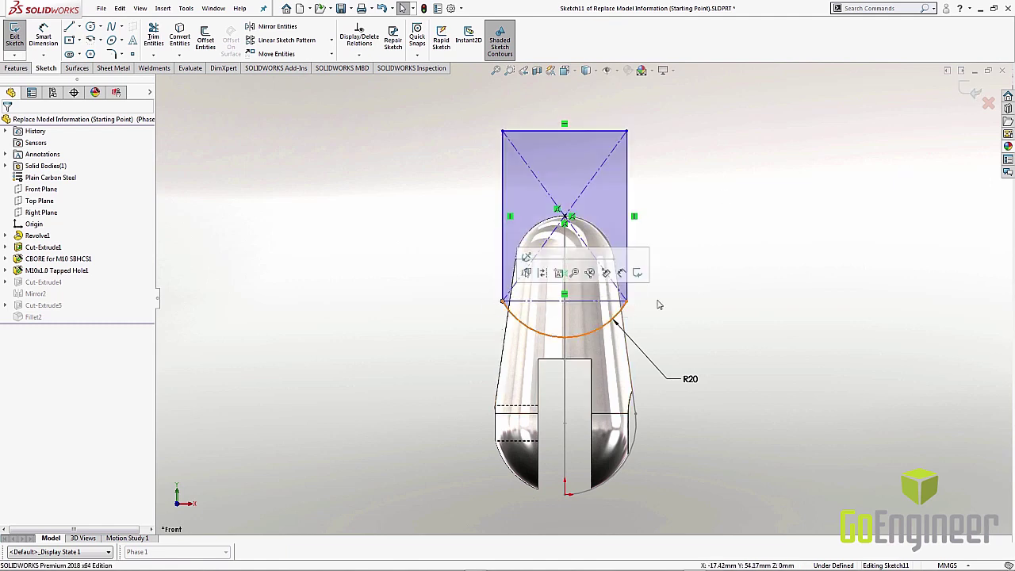
Step: Exit the sketch, view the rebuilt yoke in isometric, and list recent undo steps
left_click(974, 91)
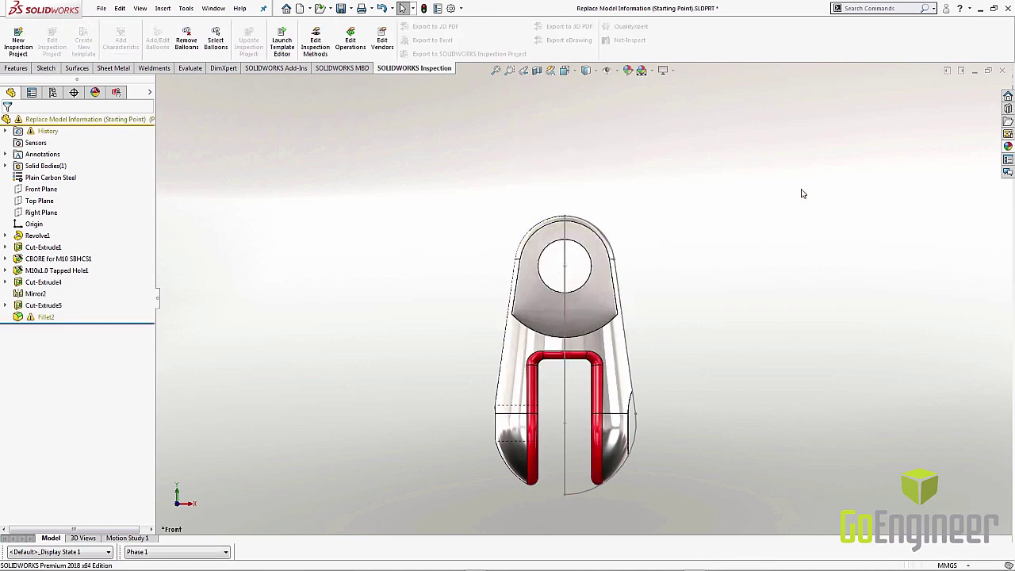
right_click_drag(715, 199, 763, 183)
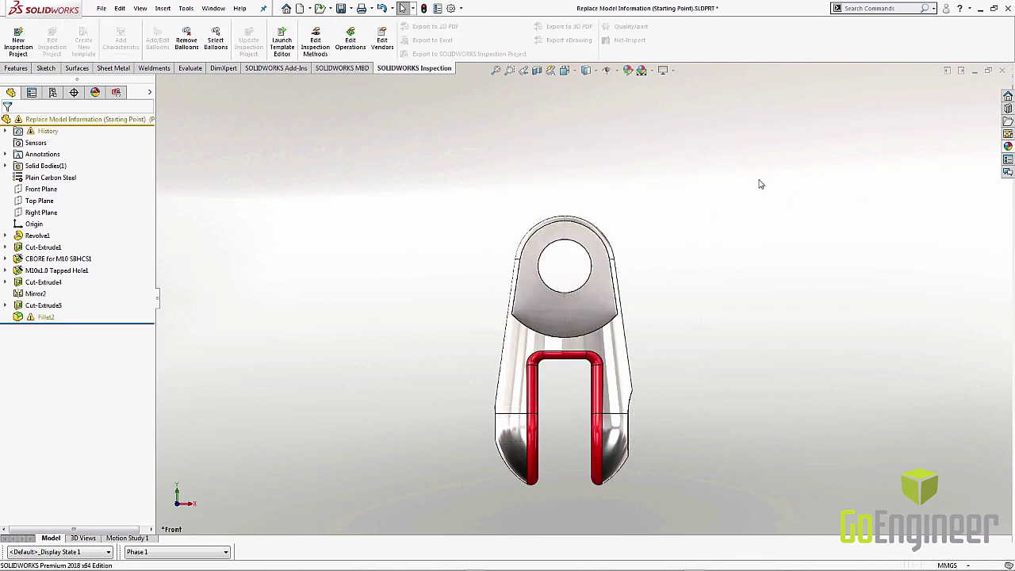
middle_click_drag(764, 183, 733, 238)
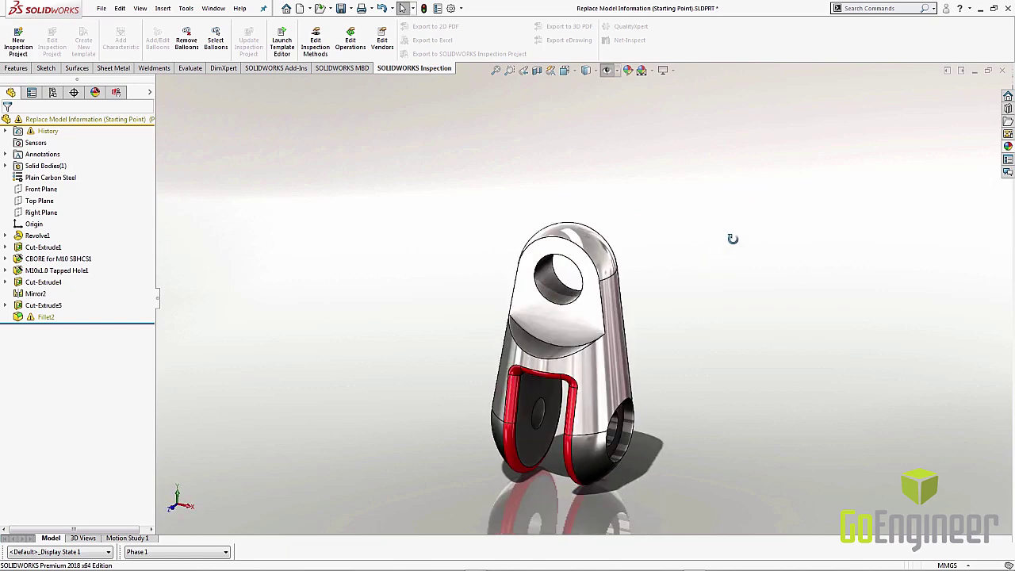
key("ctrl+7")
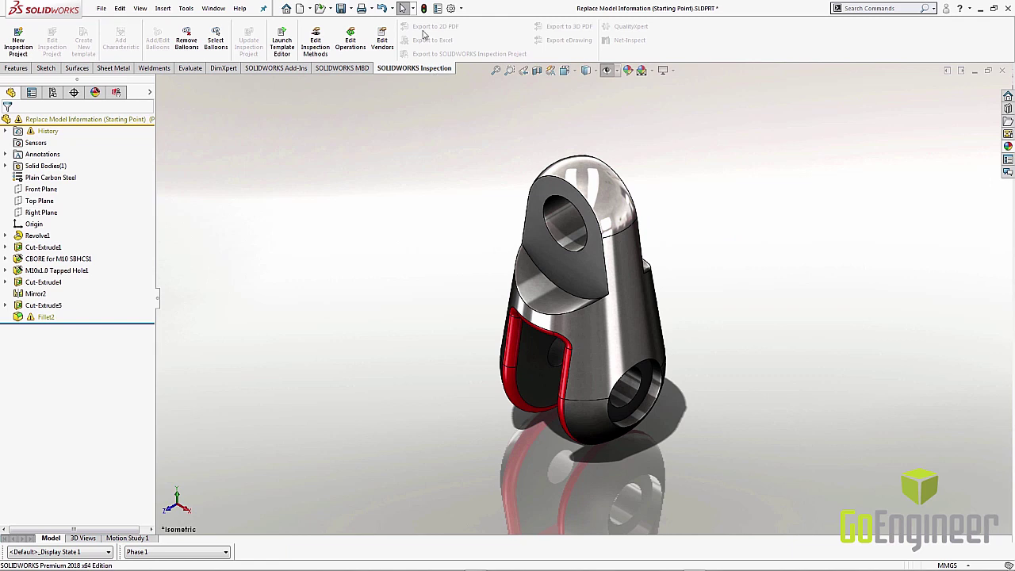
left_click(393, 9)
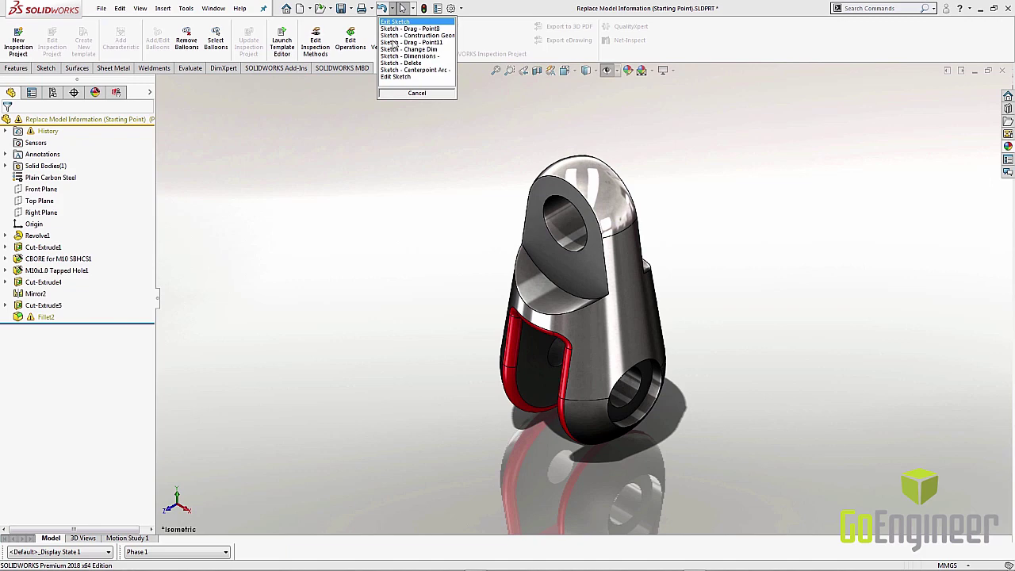
Step: Undo back to the sketch and set Replace Entity to swap Line9 for the R20 arc
left_click(394, 43)
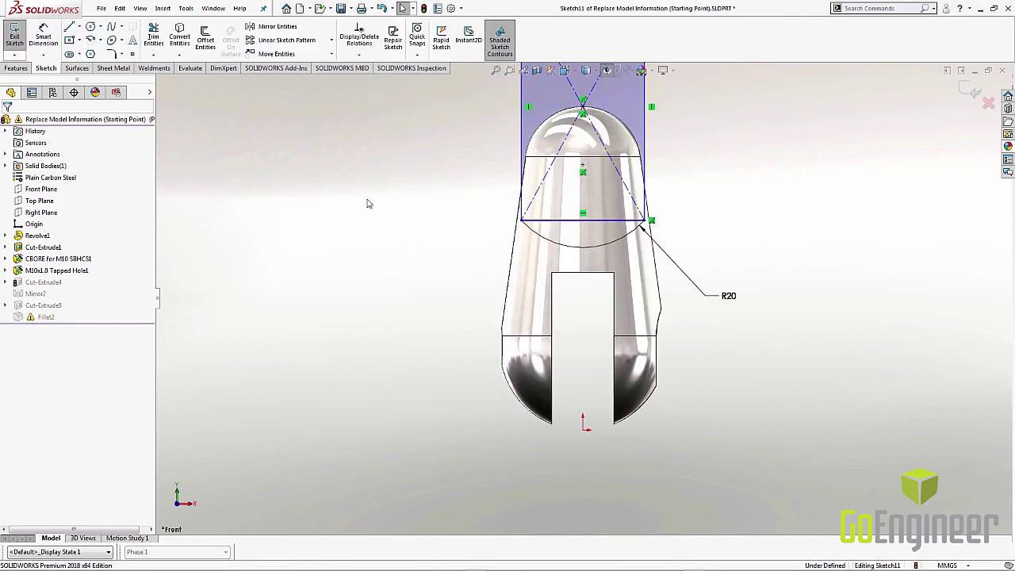
right_click(609, 223)
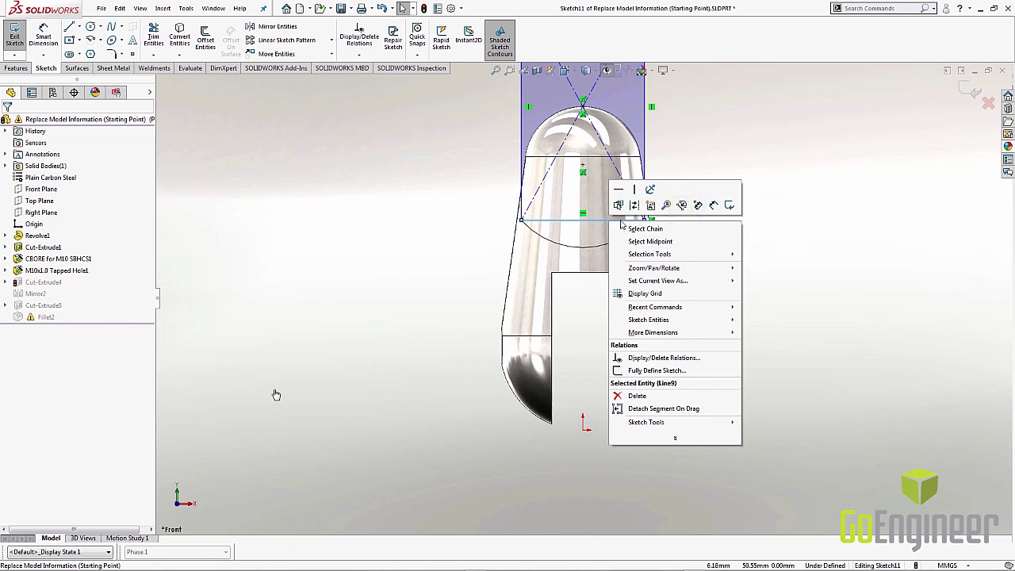
left_click(687, 205)
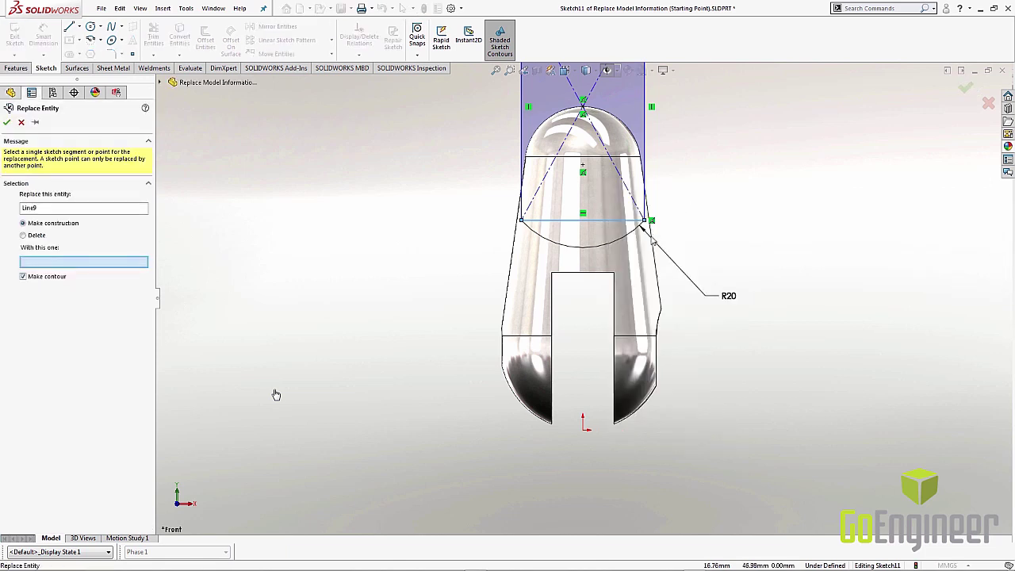
left_click(626, 239)
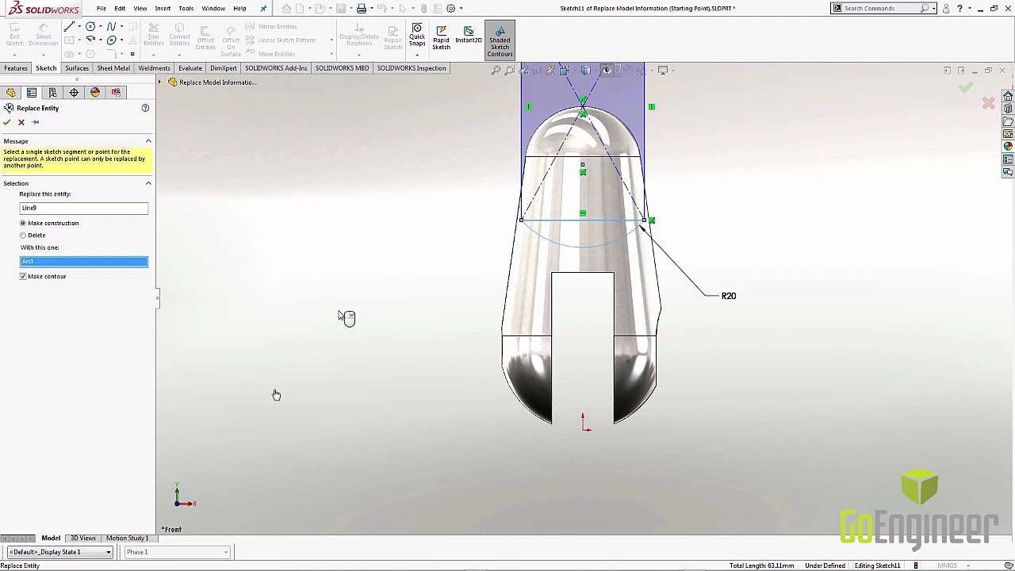
Step: Confirm the arc replacing Line9, widen the rectangle leftward, and exit the sketch
right_click(339, 314)
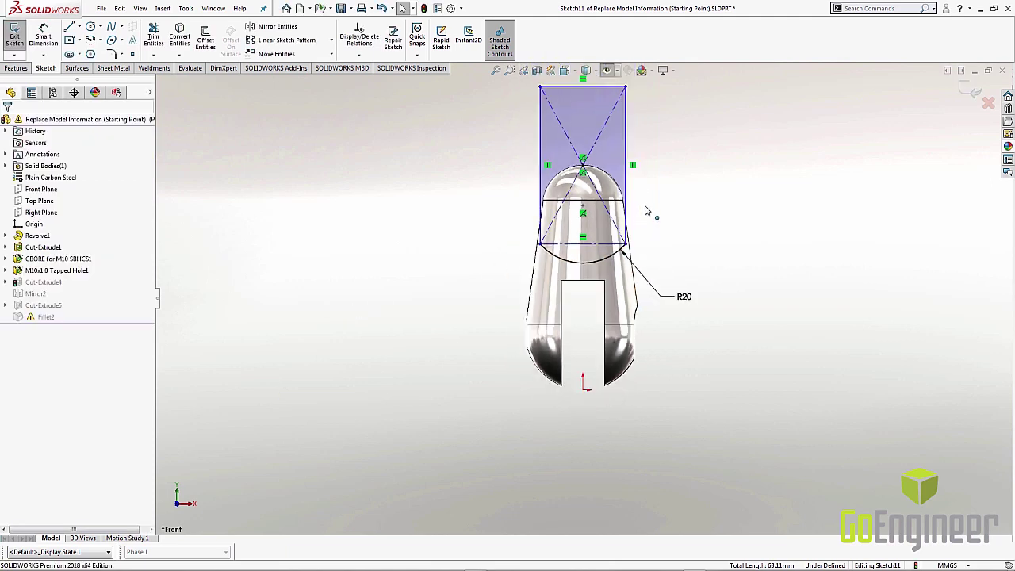
left_click_drag(515, 253, 482, 265)
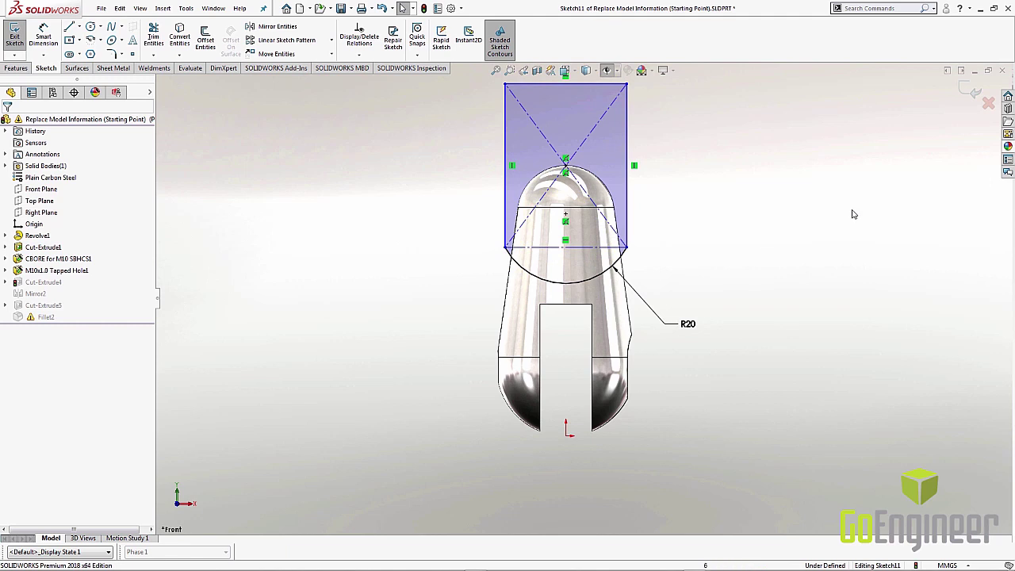
left_click(975, 93)
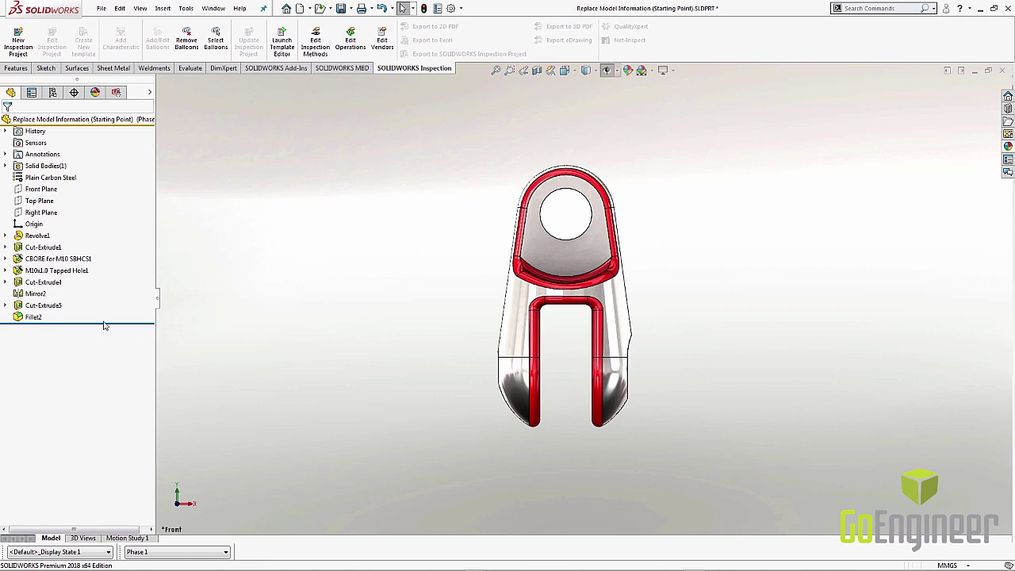
Step: Roll back above Fillet2 and sketch a centerpoint arc around the yoke's lower end
left_click_drag(103, 325, 109, 312)
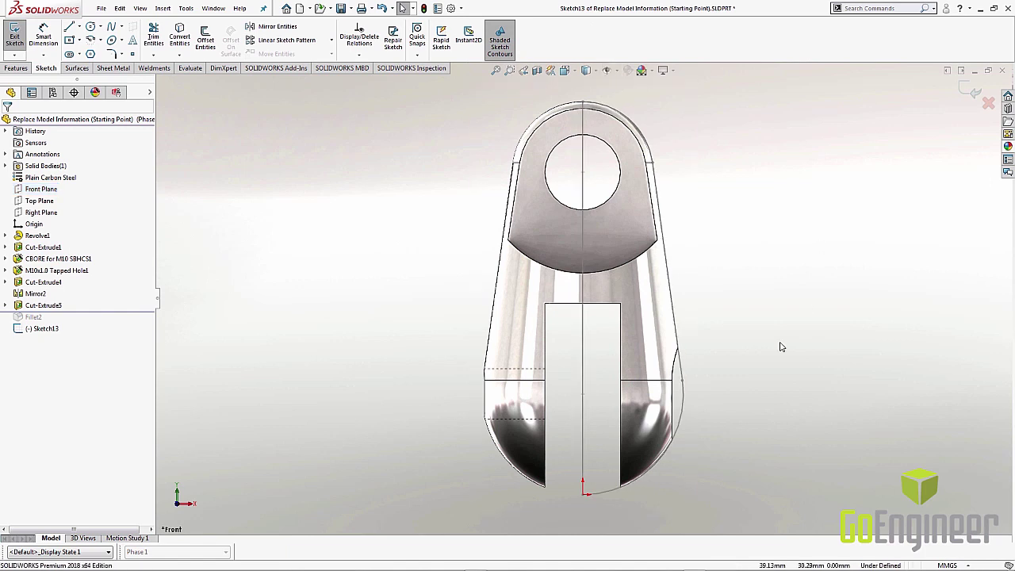
left_click(90, 51)
left_click(583, 400)
left_click(518, 317)
left_click(650, 320)
key("Escape")
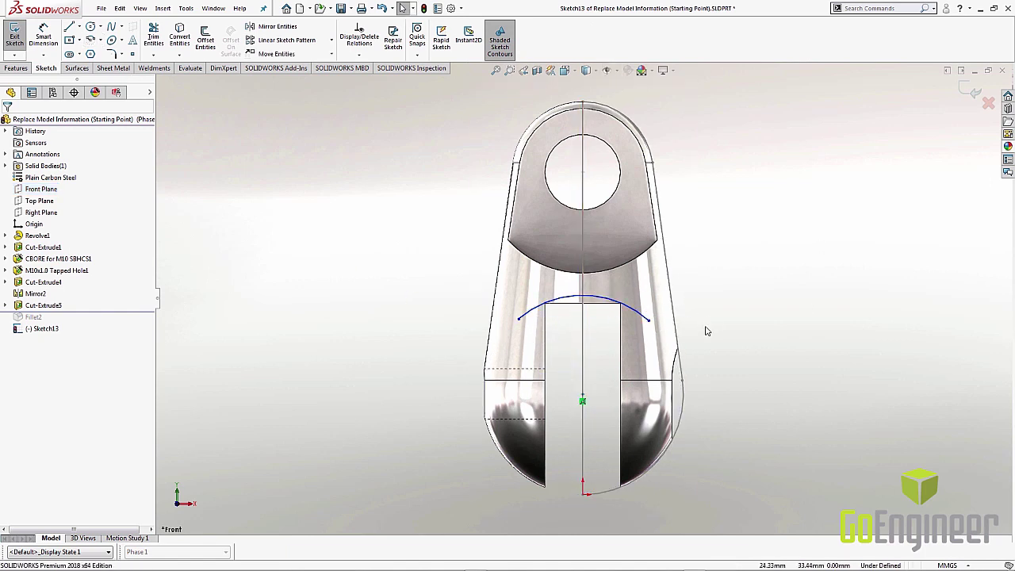
Step: Dimension the arc to R22 and add a horizontal line from its centre
key("d")
left_click(639, 307)
left_click(682, 238)
type("22")
key("Return")
key("l")
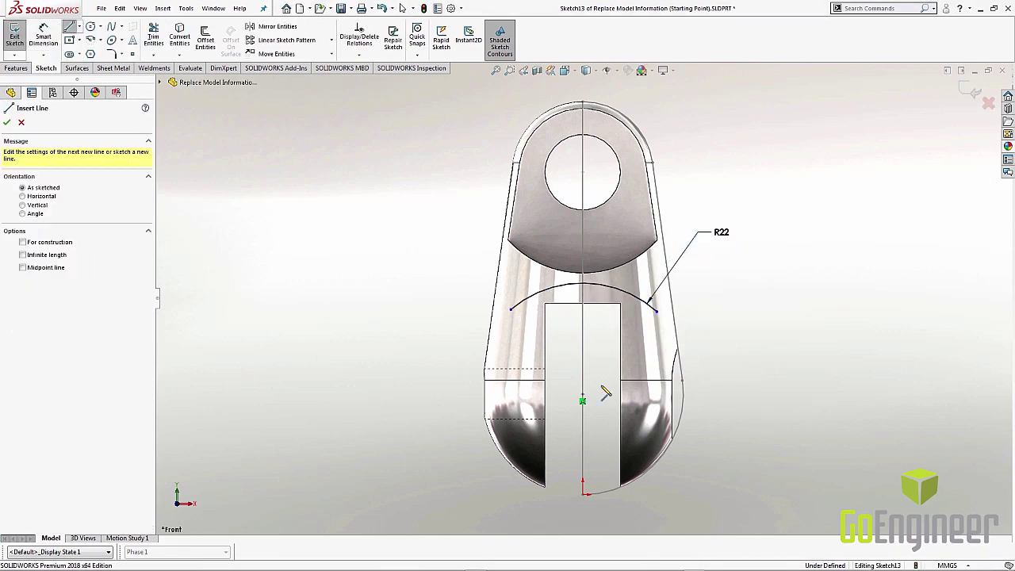
left_click(583, 394)
left_click(742, 394)
key("Escape")
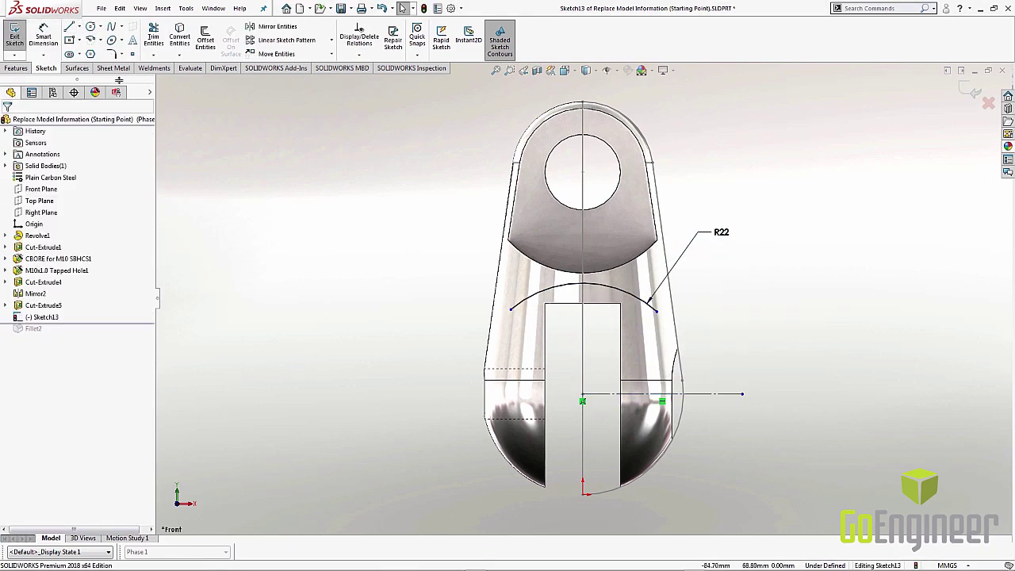
Step: Revolve the sketch into the spherical surface Surface-Revolve1
left_click(77, 68)
left_click(48, 40)
left_click(6, 122)
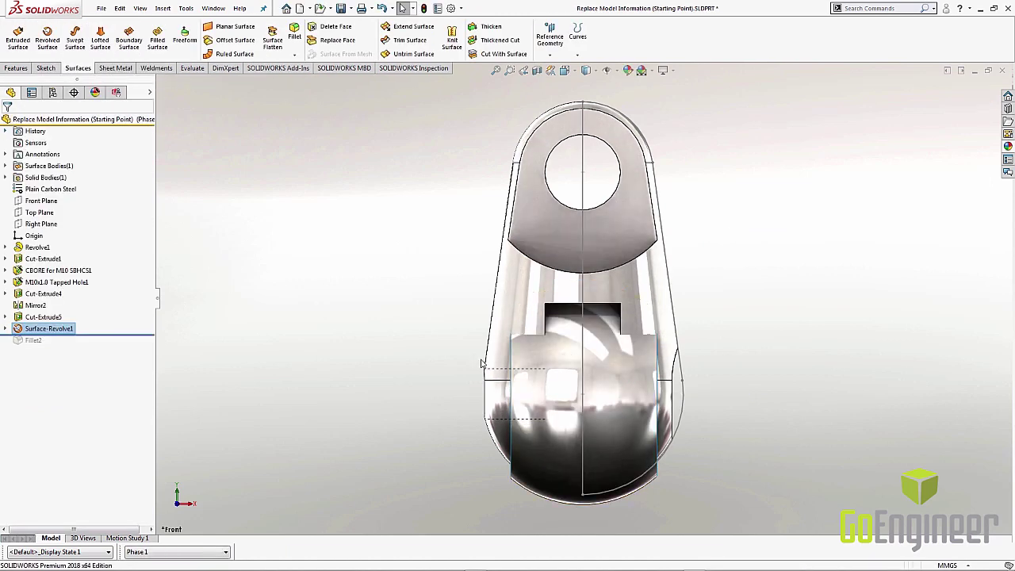
right_click_drag(450, 359, 528, 253)
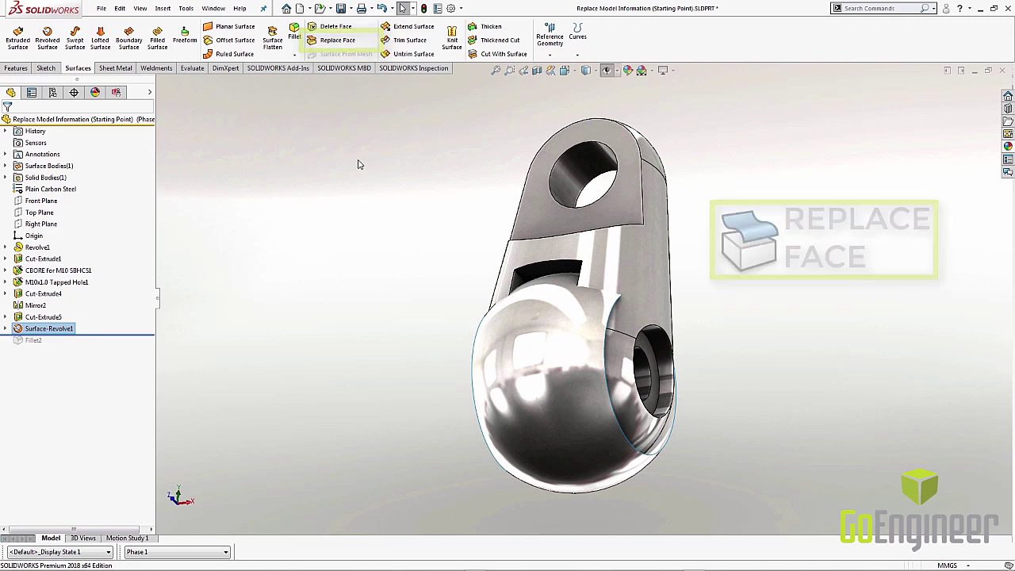
Step: Replace the slot face with the sphere, hide Surface-Revolve1, and roll forward past Fillet2
left_click(549, 266)
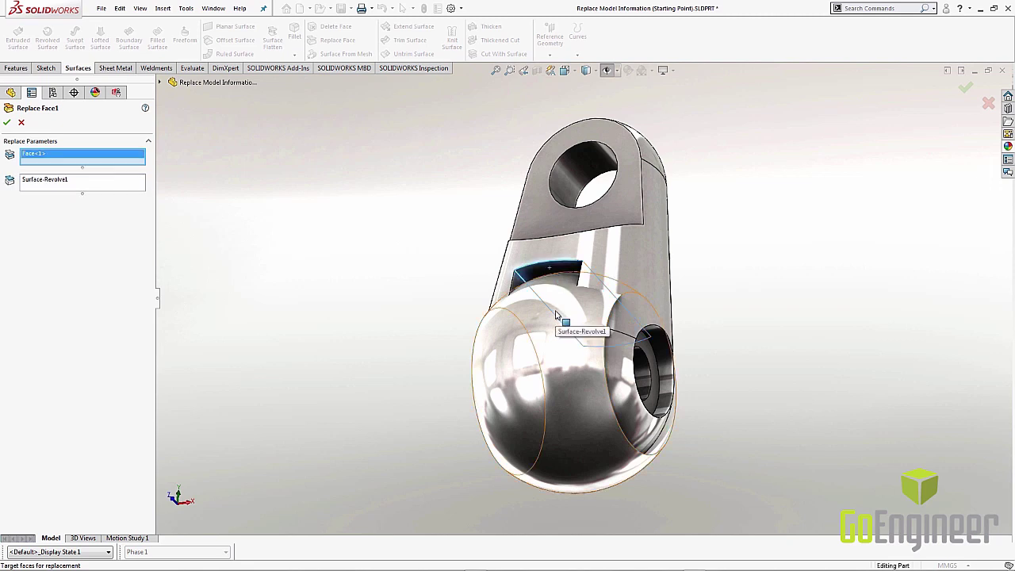
left_click(8, 119)
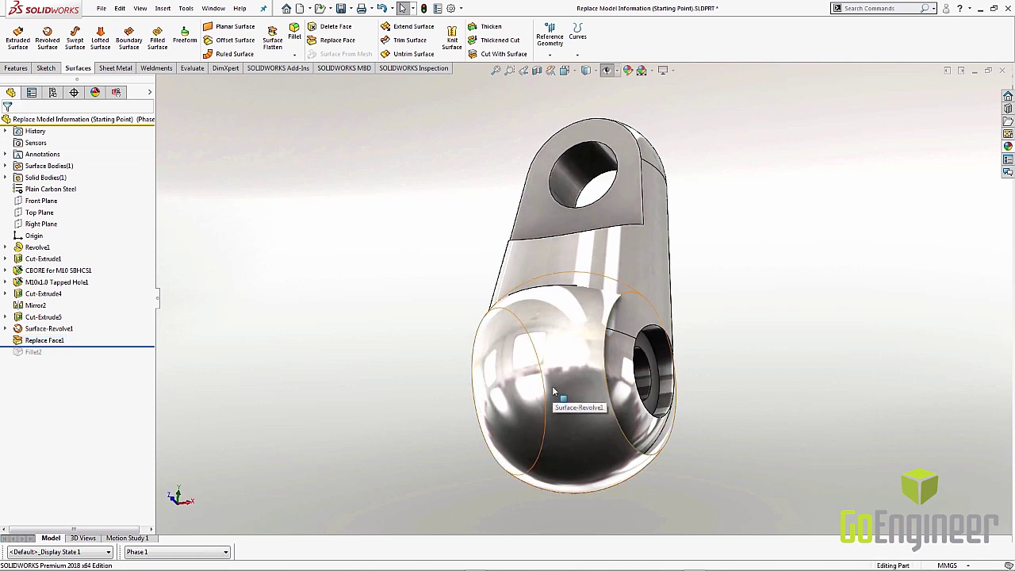
key("Tab")
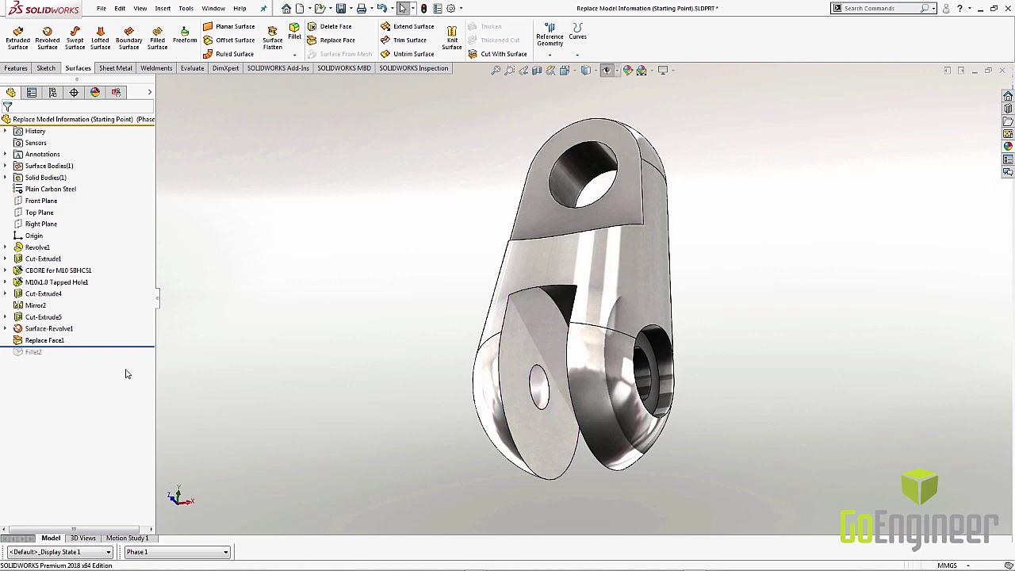
left_click_drag(128, 346, 133, 363)
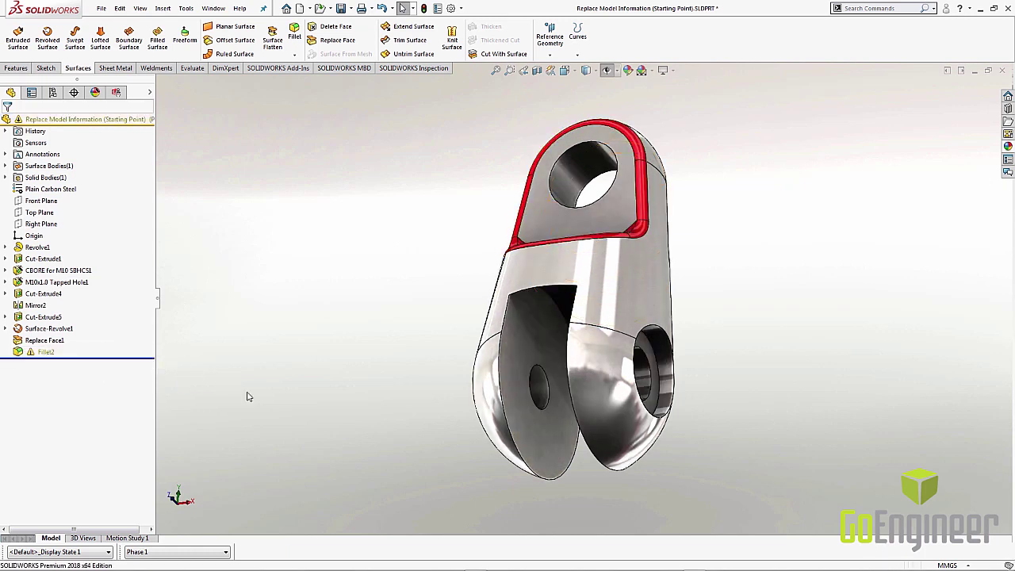
Step: Add the spherical face to Fillet2, drop its missing reference, and view it isometrically
right_click(52, 355)
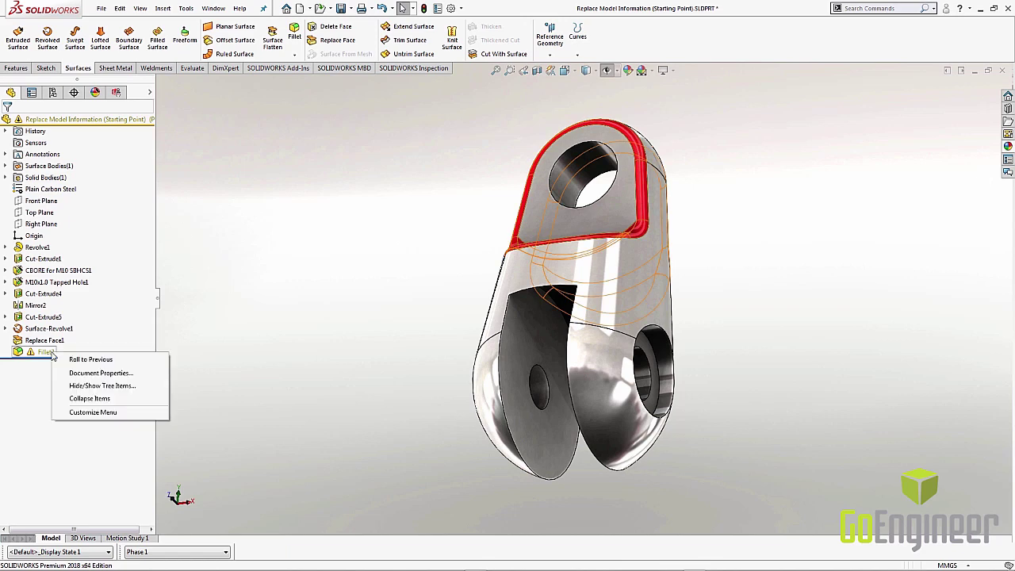
right_click(21, 353)
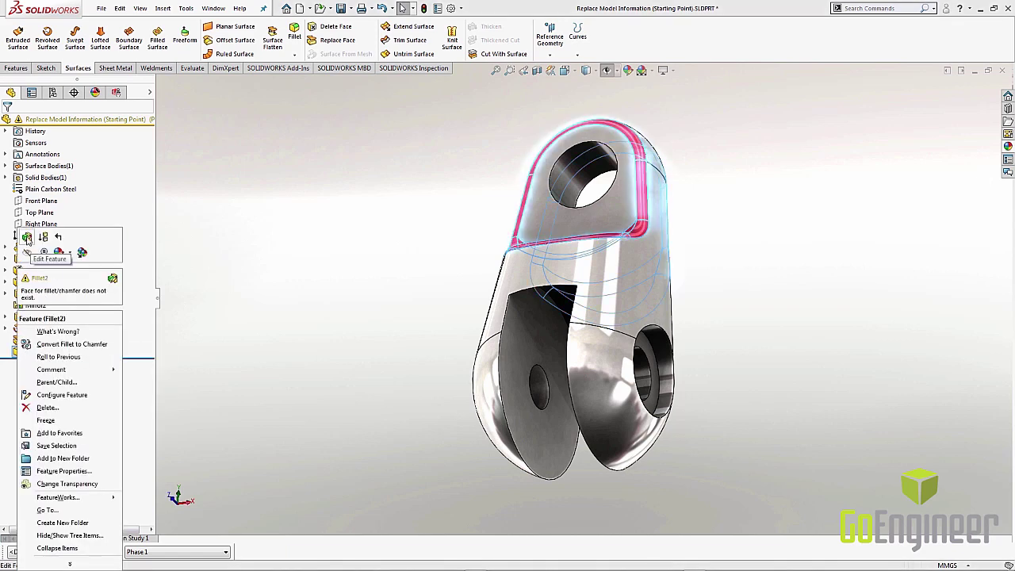
left_click(29, 243)
left_click(562, 305)
key("Return")
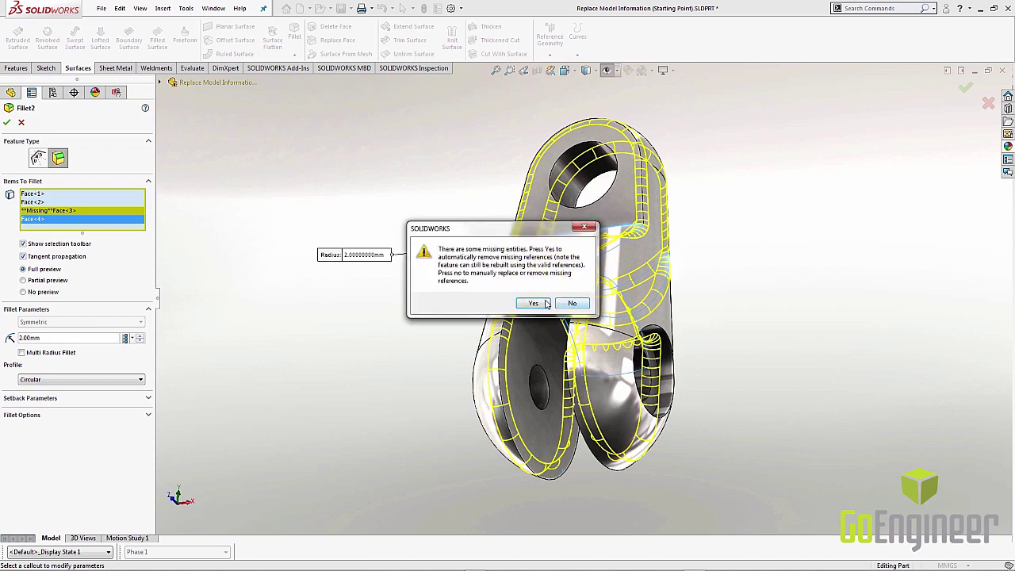
left_click(534, 303)
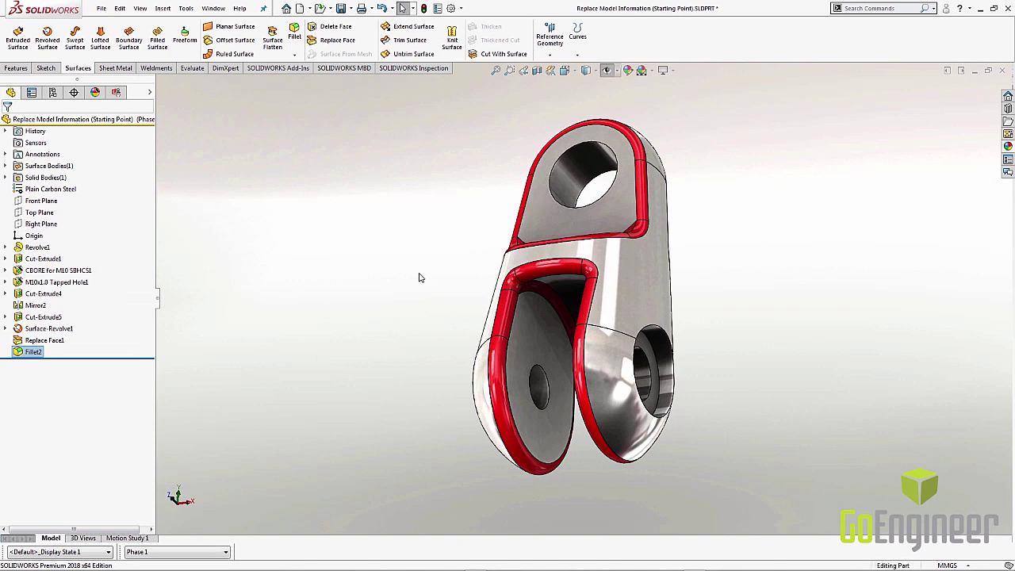
right_click_drag(419, 272, 452, 227)
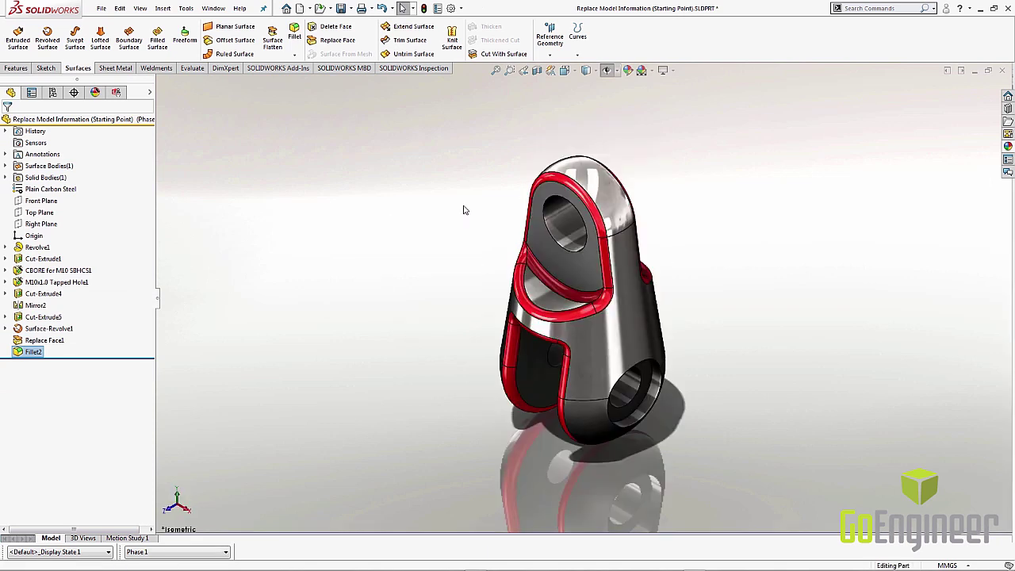
Step: Turn on and accept a section view of the repaired yoke
left_click(536, 72)
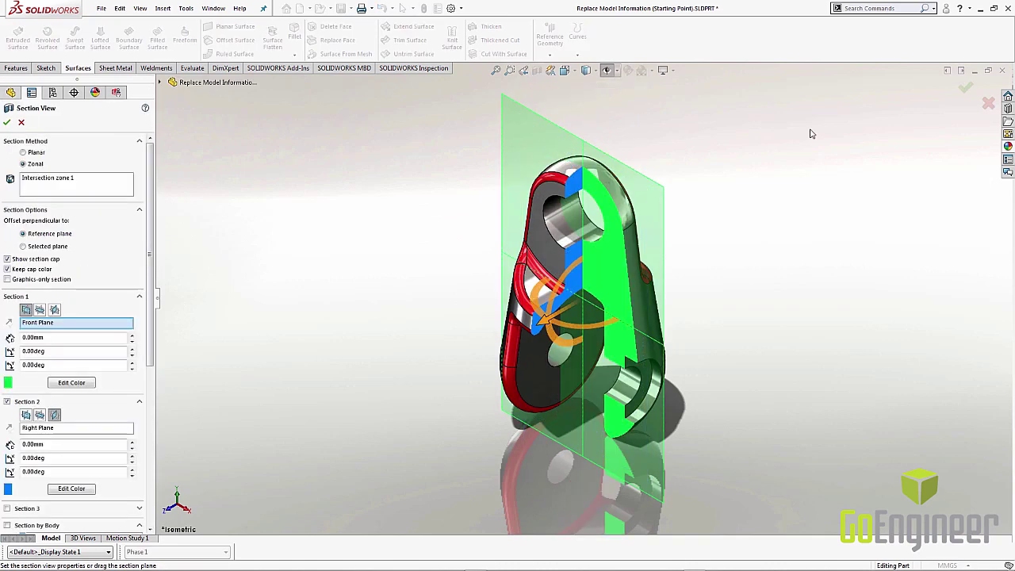
key("Return")
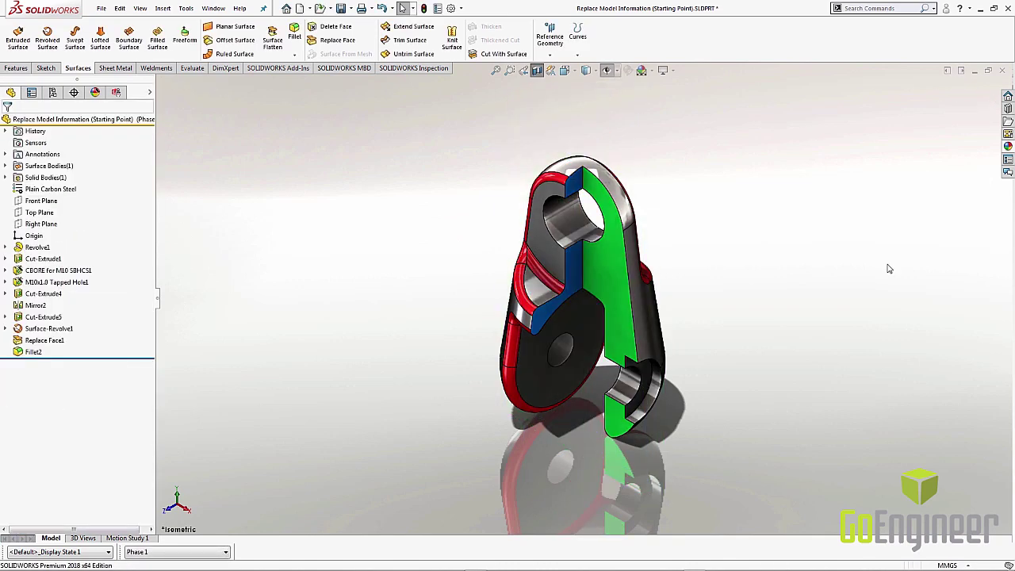